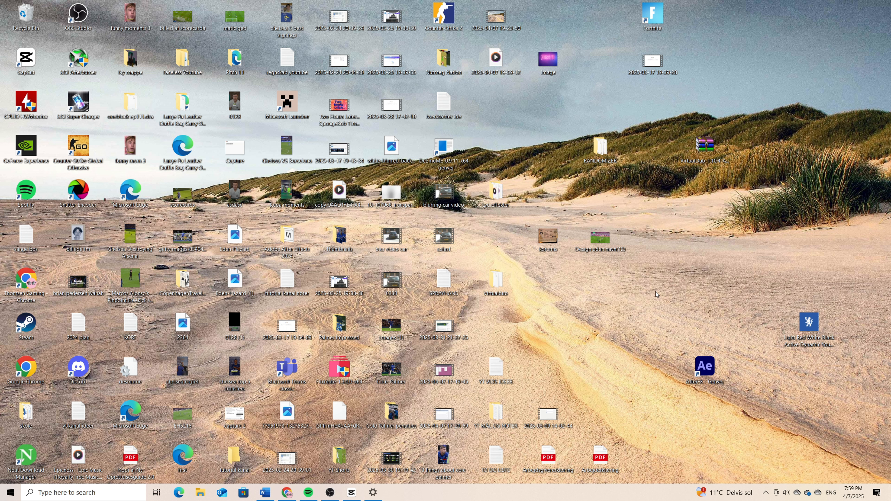
Launch Outlook (new) and start composing a new email.
left_click(117, 491)
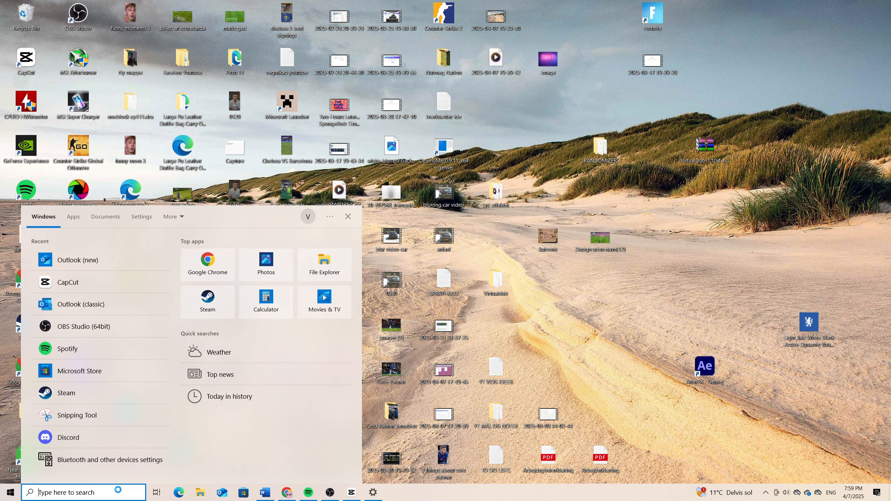
type("outloo")
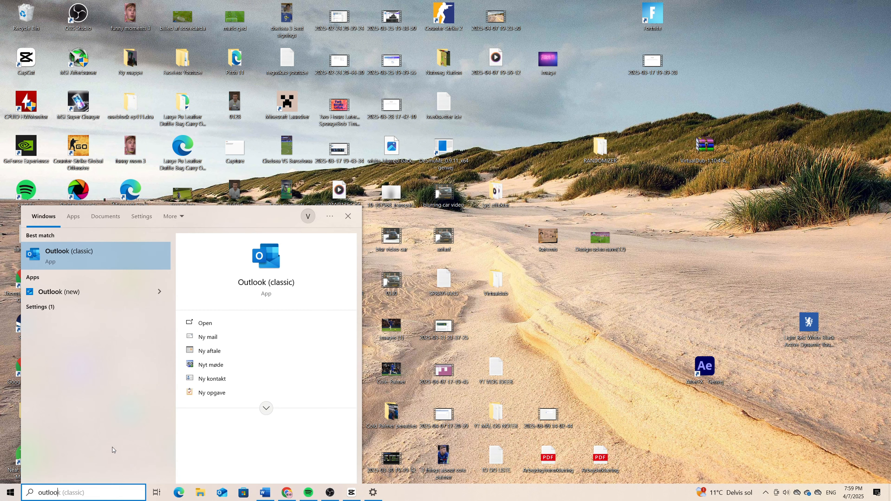
left_click(89, 294)
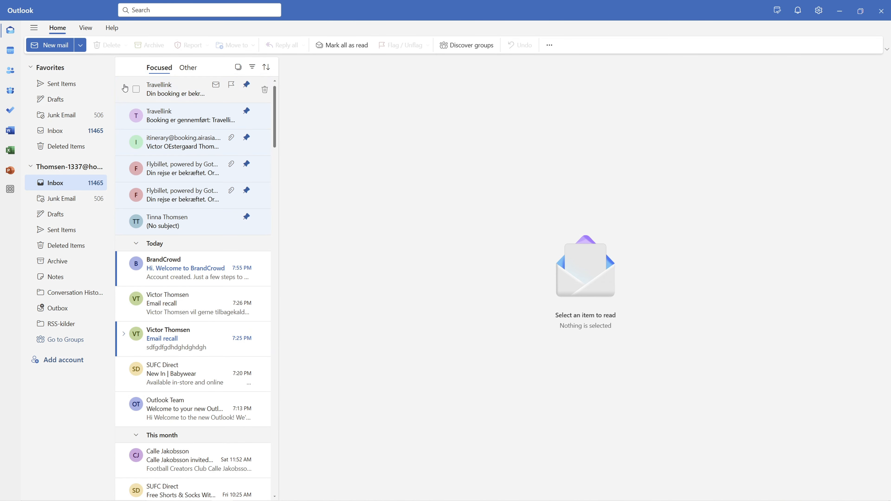
left_click(59, 48)
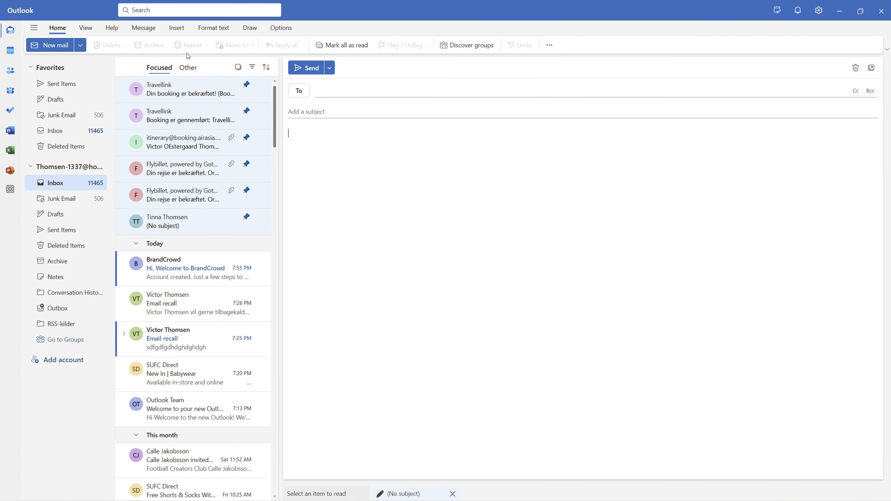
Open the signature settings from the draft and name the new signature "Daniels Tutorials".
left_click(146, 31)
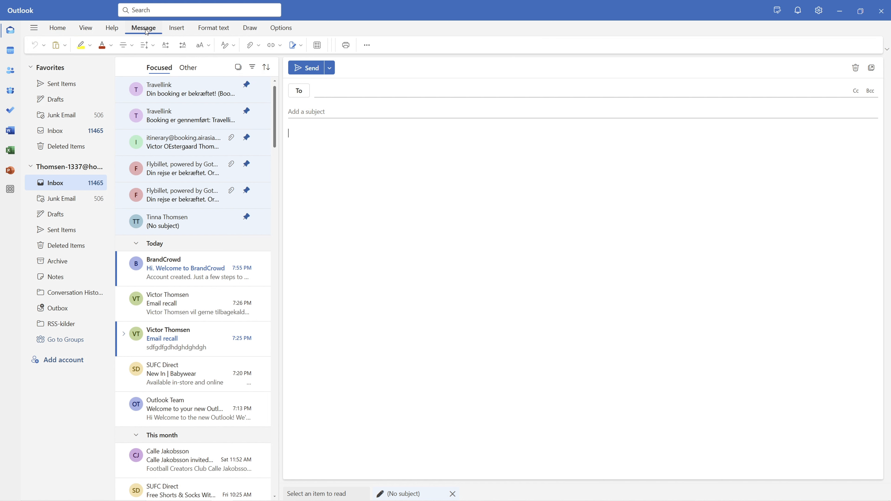
left_click(302, 49)
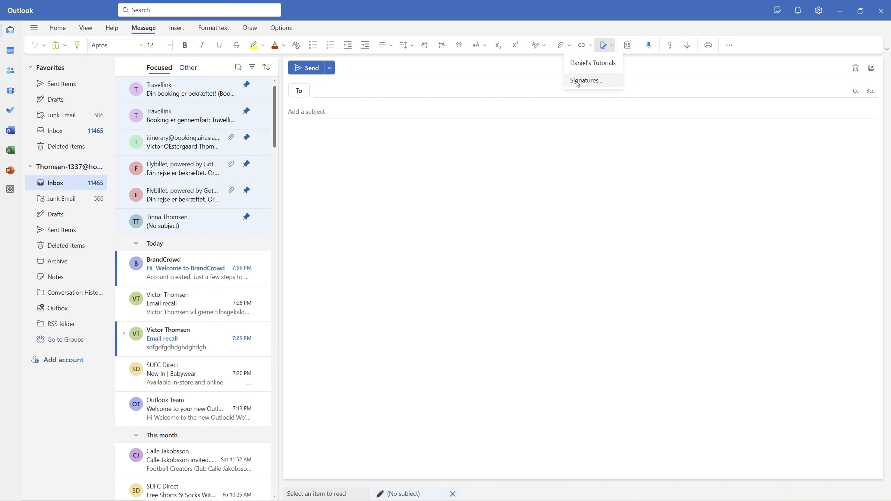
left_click(585, 82)
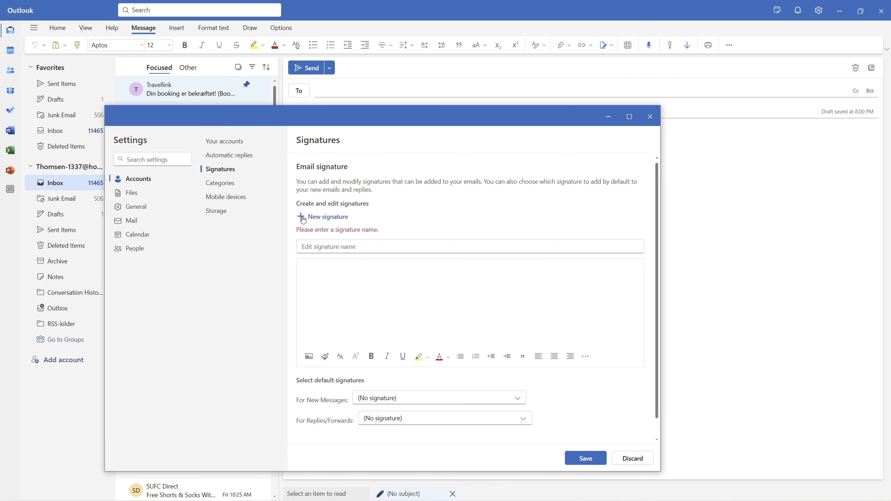
left_click(325, 248)
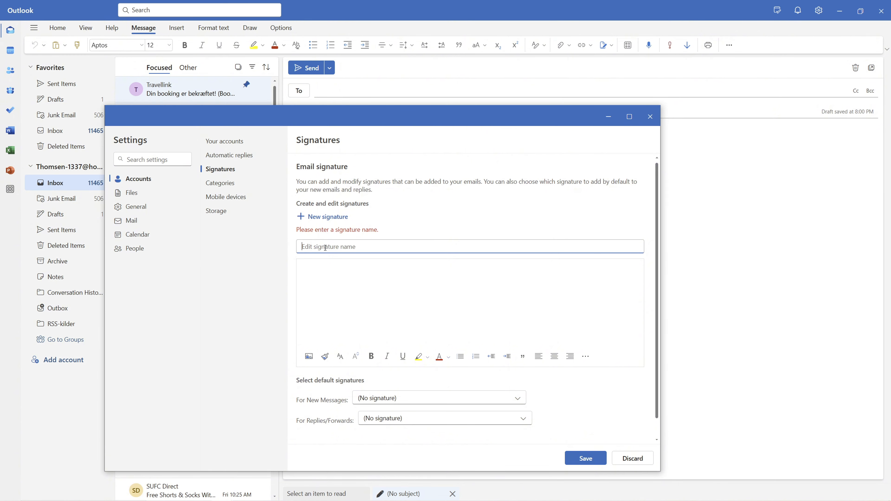
type("Daniels Tutorials")
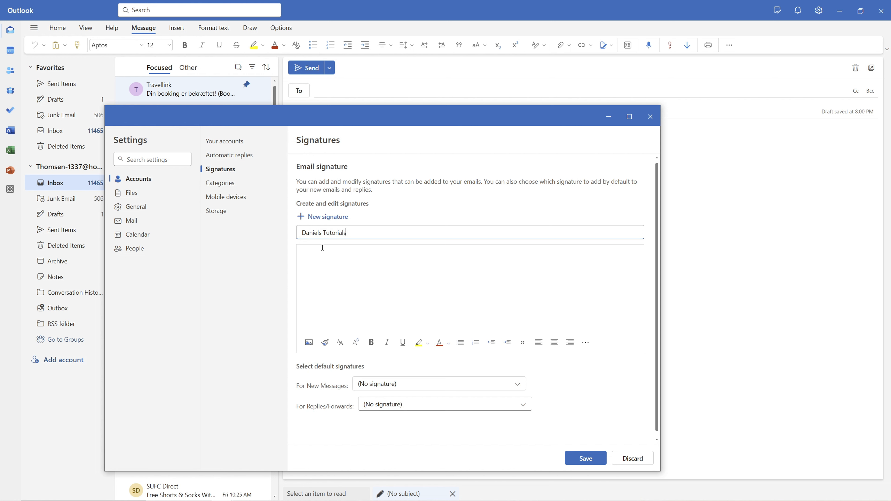
left_click(328, 258)
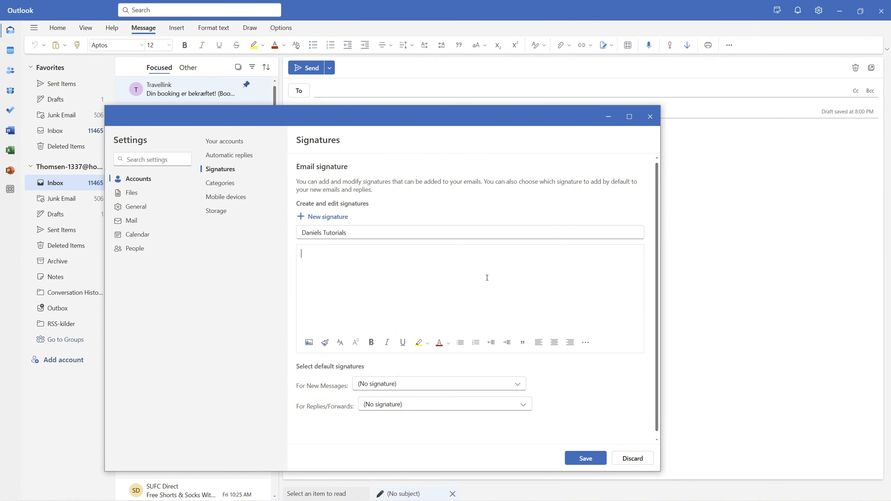
mouse_move(358, 499)
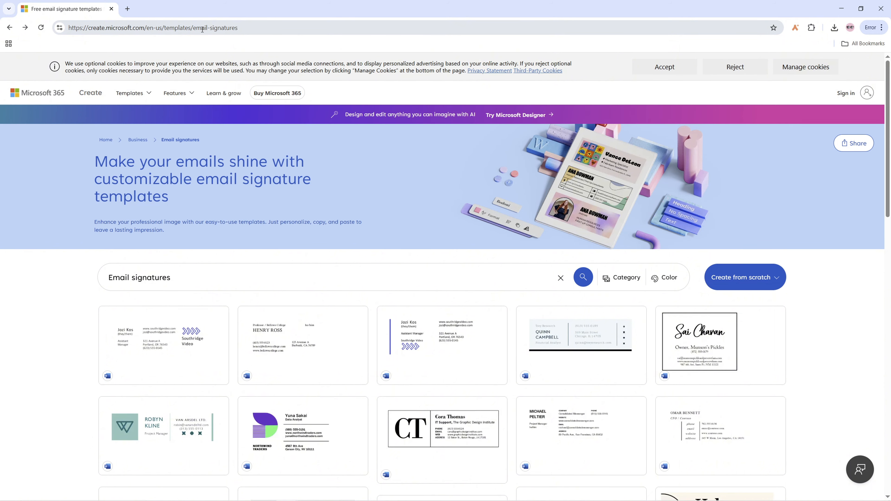
scroll(456, 315, "down", 5)
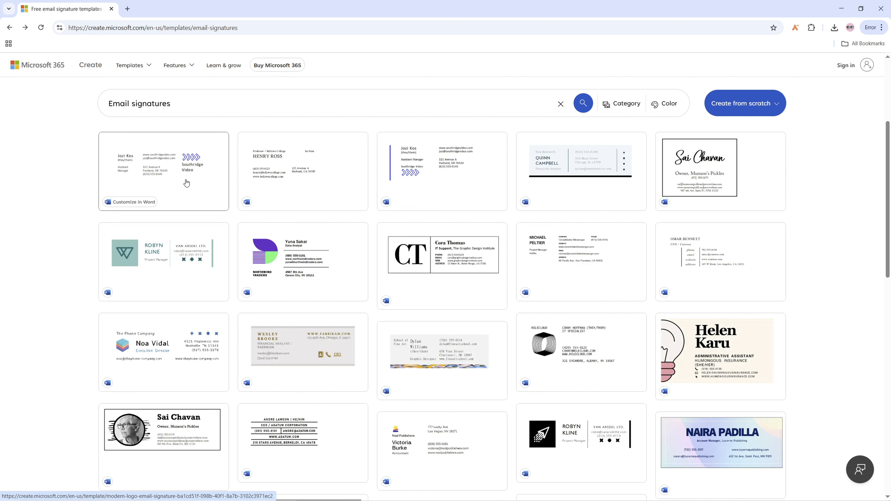
left_click(339, 342)
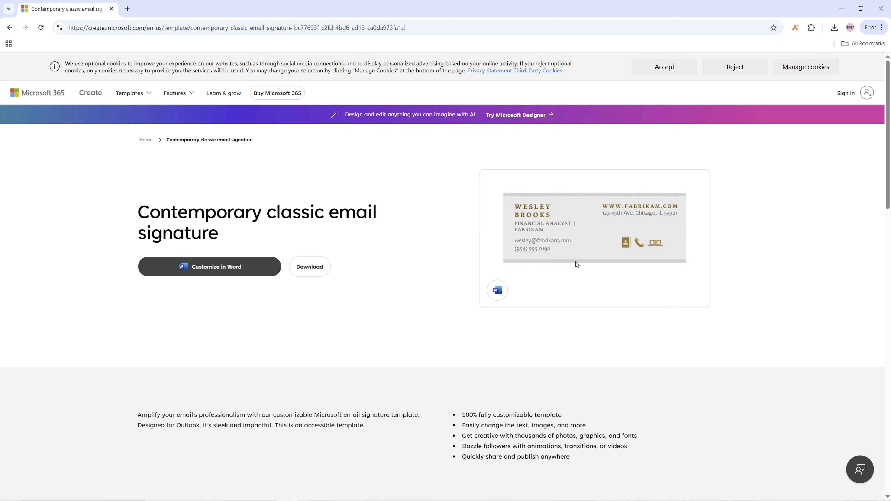
left_click(317, 270)
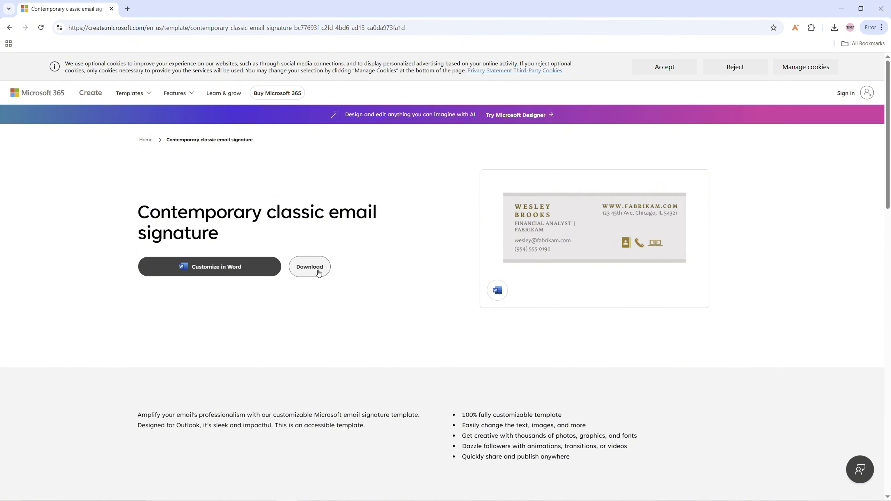
left_click(777, 56)
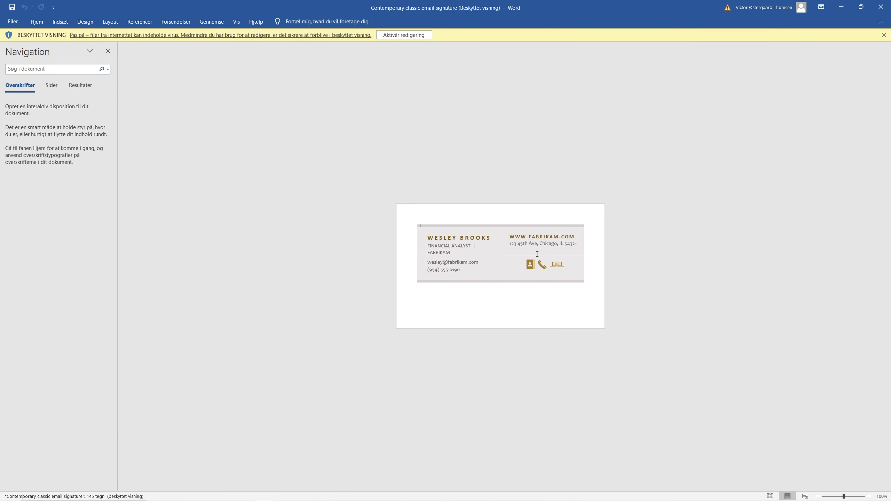
Copy the entire signature design from the Word template and paste it into the signature body in Outlook's signature settings.
mouse_move(592, 289)
left_mouse_down()
mouse_move(498, 246)
mouse_move(415, 225)
left_mouse_up()
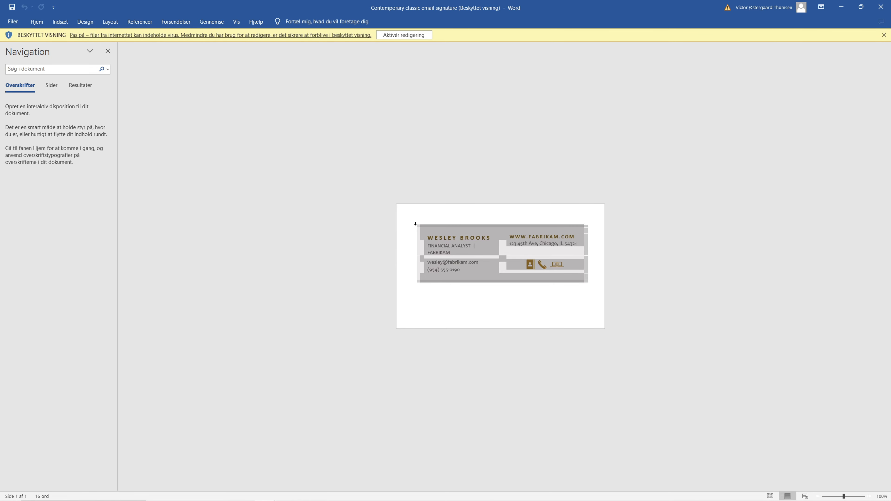
key("alt+Tab")
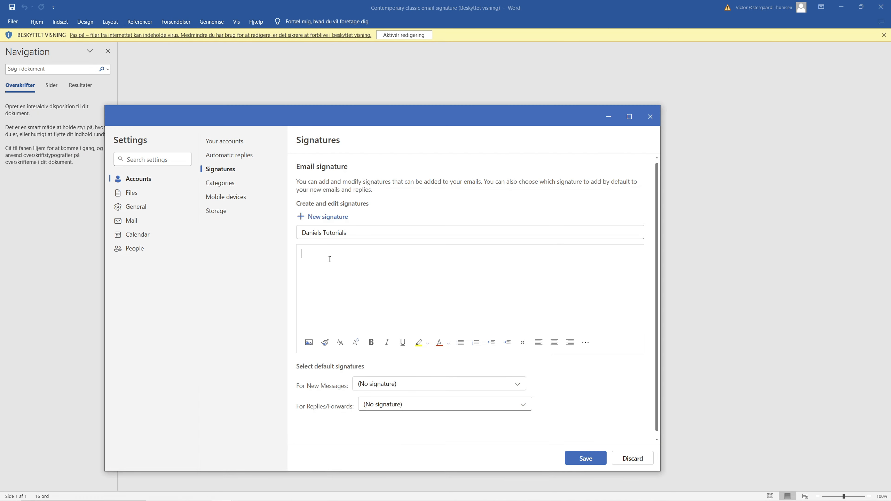
key("ctrl+v")
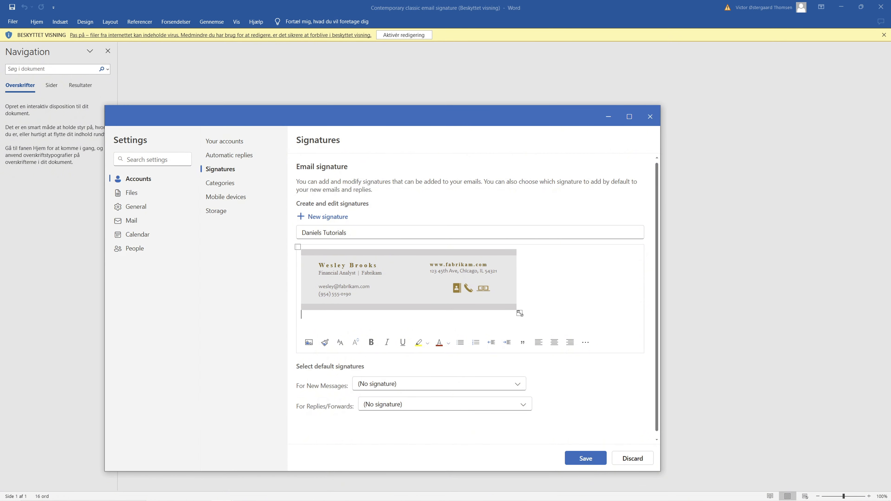
Widen the pasted signature to nearly the full editor width and save it, closing the settings and Word.
mouse_move(519, 313)
left_mouse_down()
mouse_move(617, 330)
mouse_move(606, 326)
mouse_move(632, 323)
mouse_move(605, 318)
mouse_move(627, 317)
left_mouse_up()
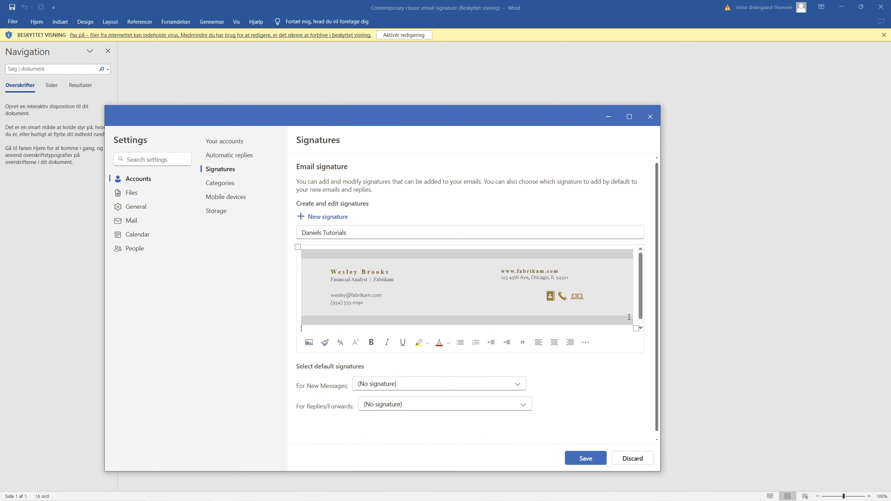
left_click(583, 459)
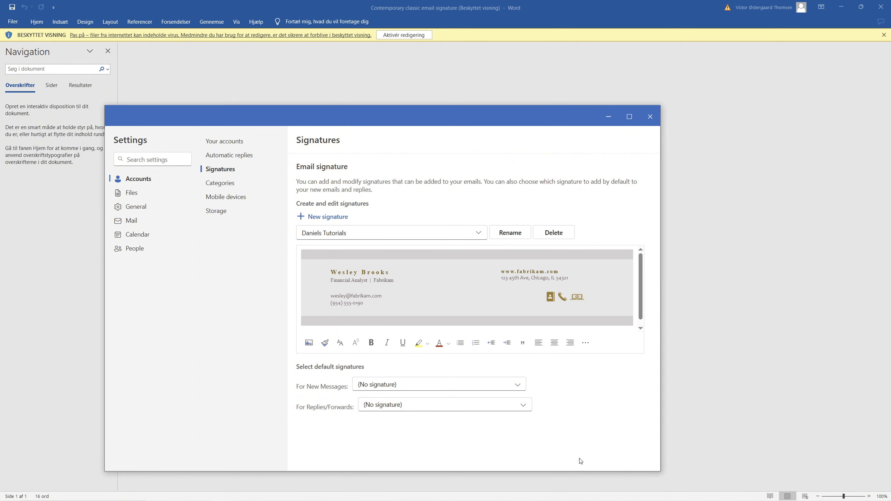
left_click(650, 117)
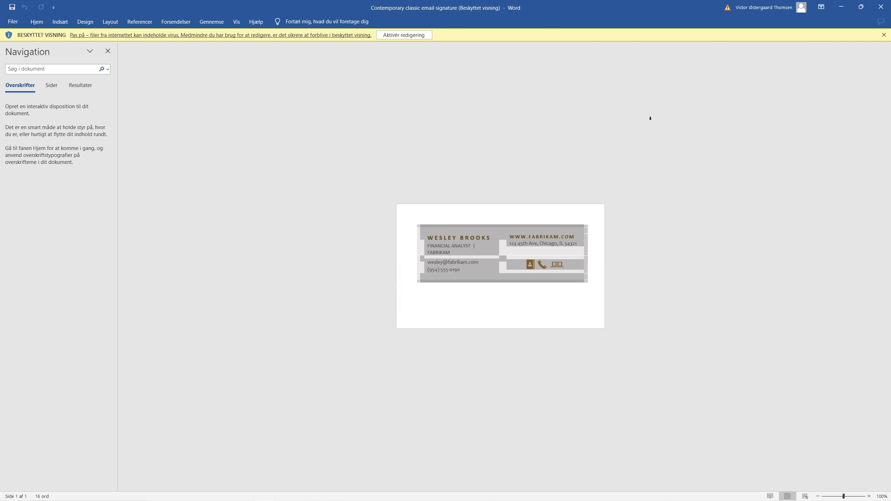
left_click(880, 7)
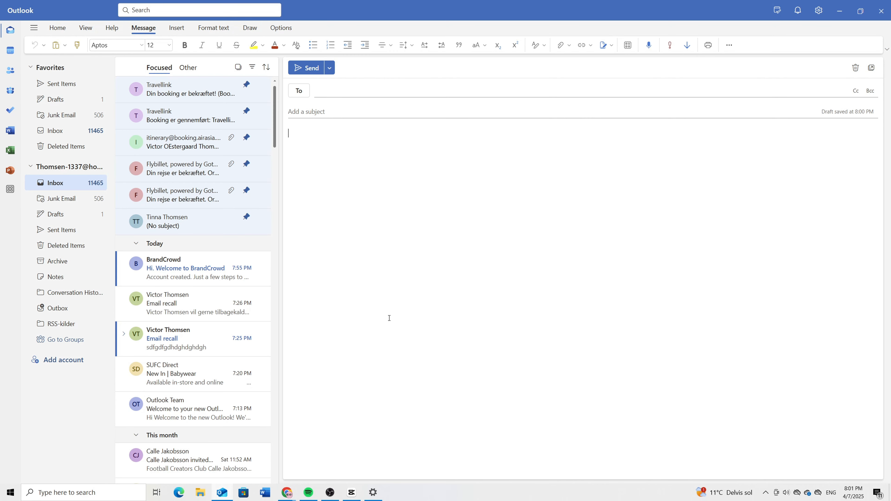
Fill the draft email with recipient "asdasdasd", subject "asdasdasd" and body text "sadasdasdasd" followed by two line breaks.
left_click(353, 88)
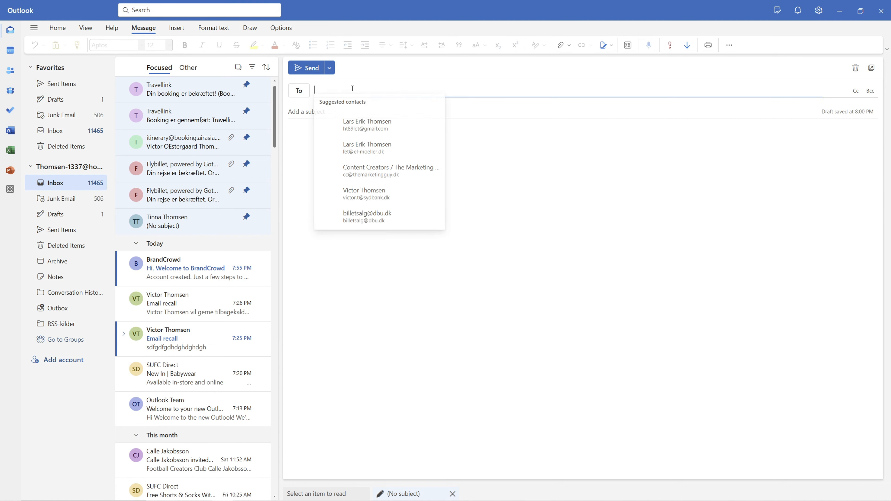
type("asdasdad")
left_click(559, 195)
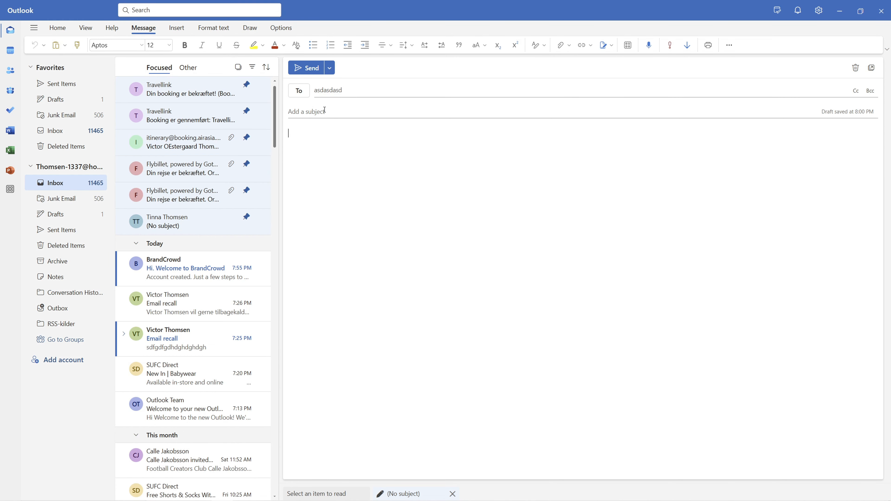
left_click(330, 111)
type("asdasdsd")
left_click(338, 148)
type("sadasdasdasd")
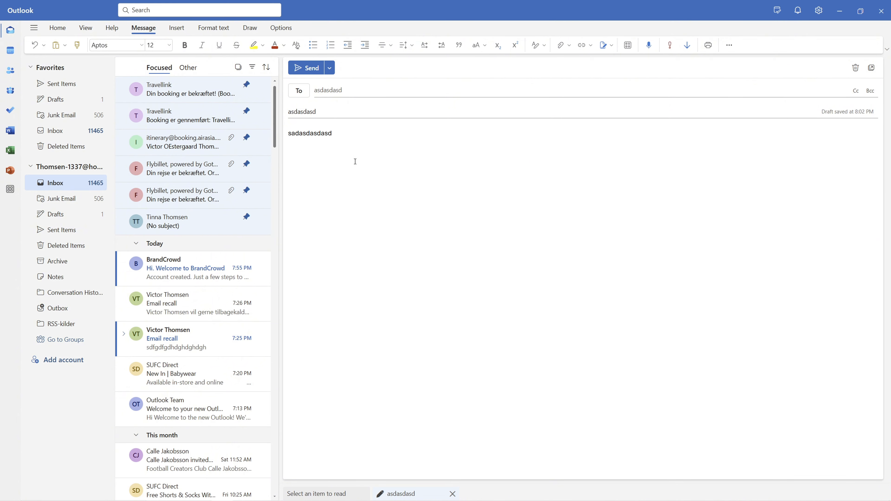
key("Return")
key("Return")
Insert the "Daniels Tutorials" signature below the body text and make it narrower.
left_click(614, 47)
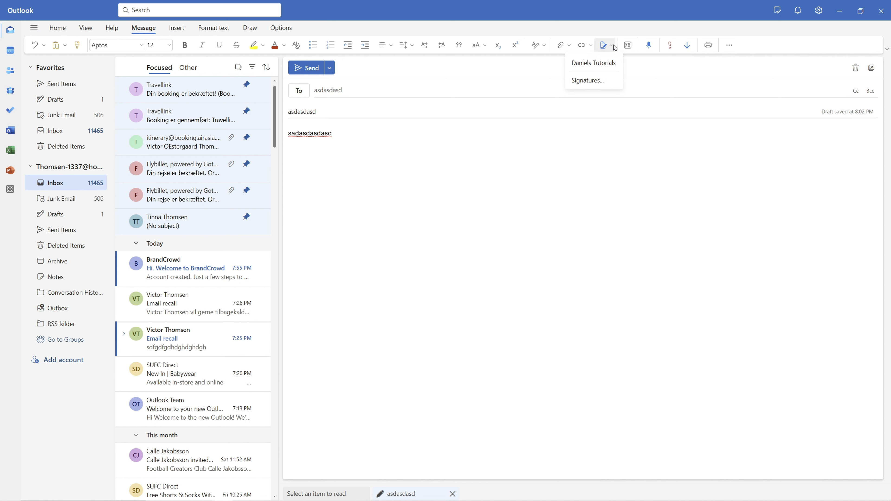
left_click(596, 66)
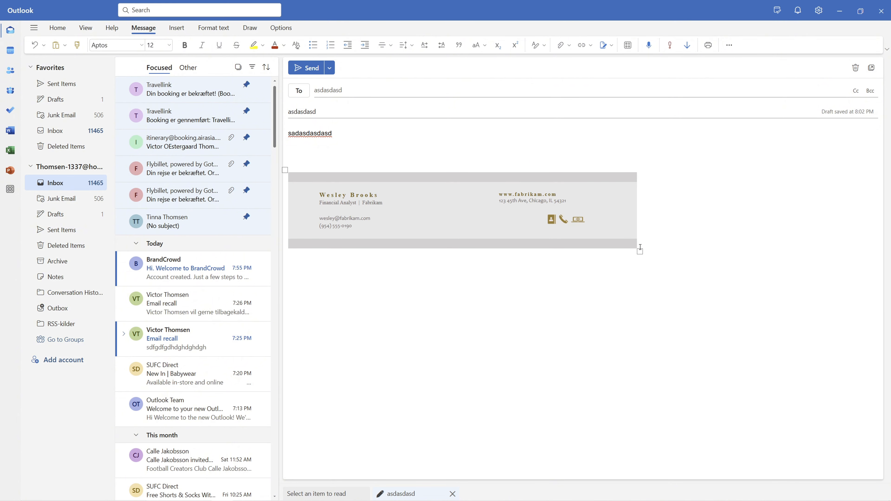
mouse_move(640, 251)
left_mouse_down()
mouse_move(831, 255)
mouse_move(524, 247)
mouse_move(575, 246)
mouse_move(555, 247)
left_mouse_up()
left_click(554, 288)
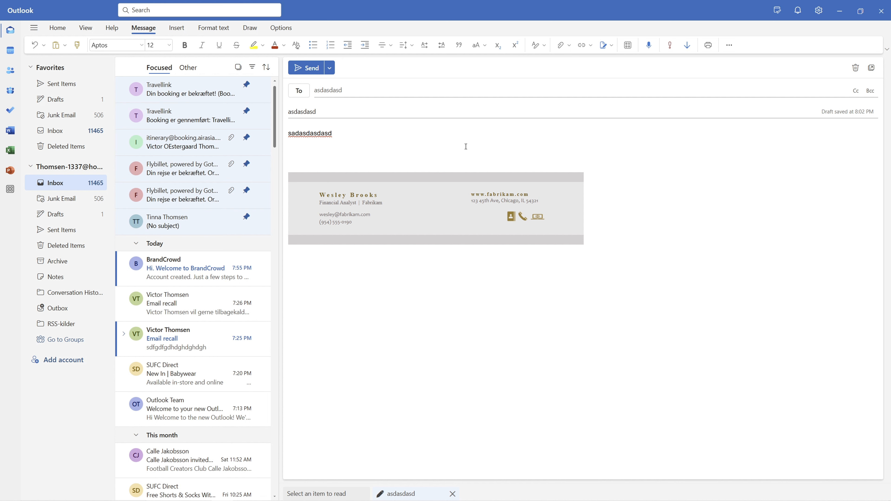
Launch Outlook (classic) and start composing a new email there.
key("super+s")
type("ou")
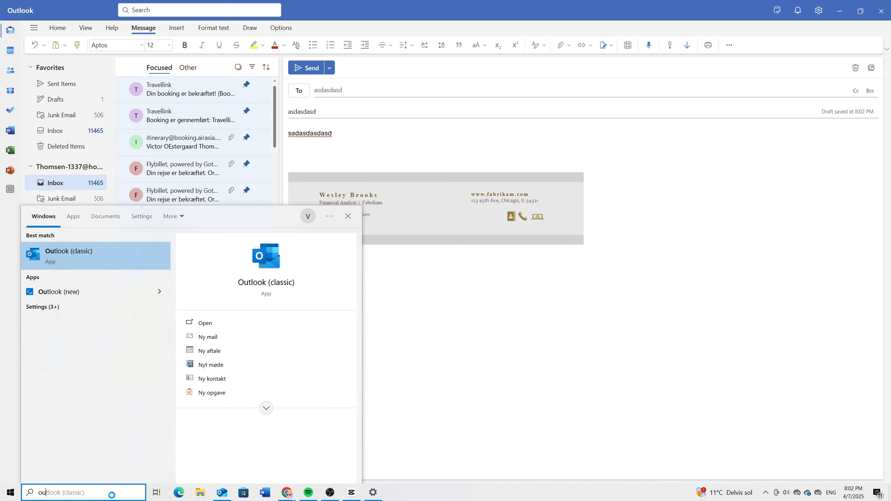
type("tlook")
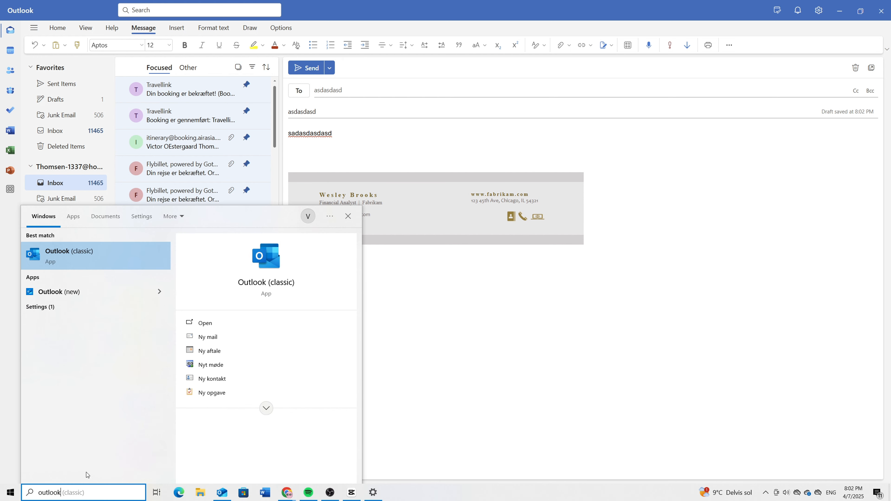
left_click(91, 264)
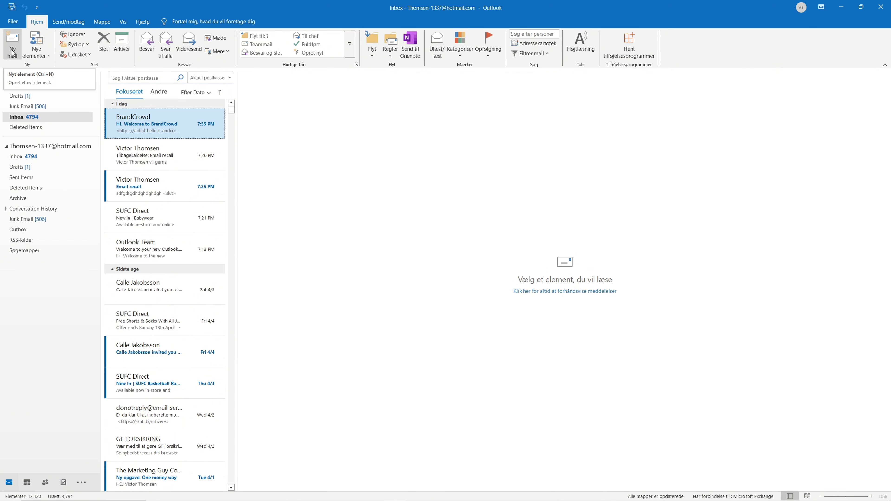
left_click(12, 50)
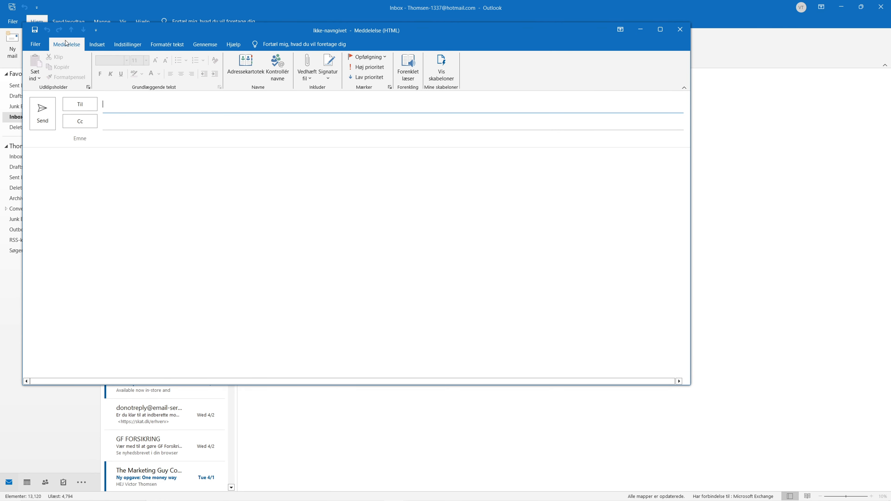
Create a new signature named "Daniels Tutorials" from the open message's signature settings.
left_click(328, 80)
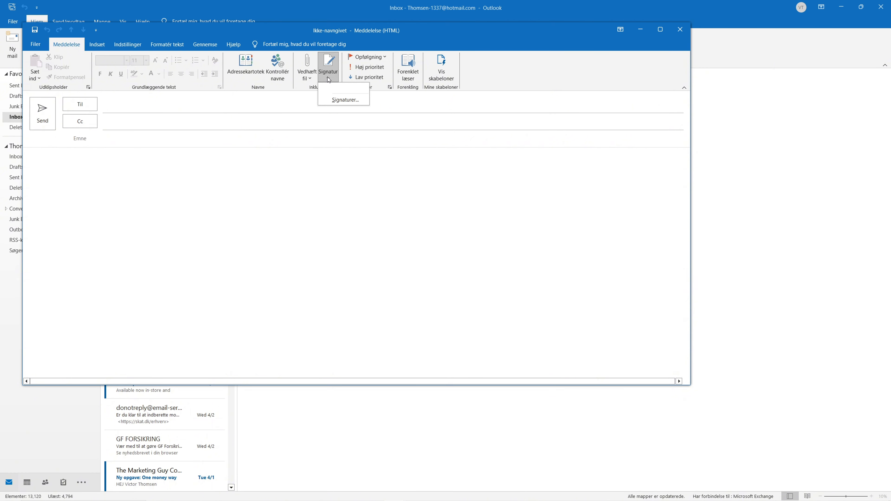
left_click(344, 100)
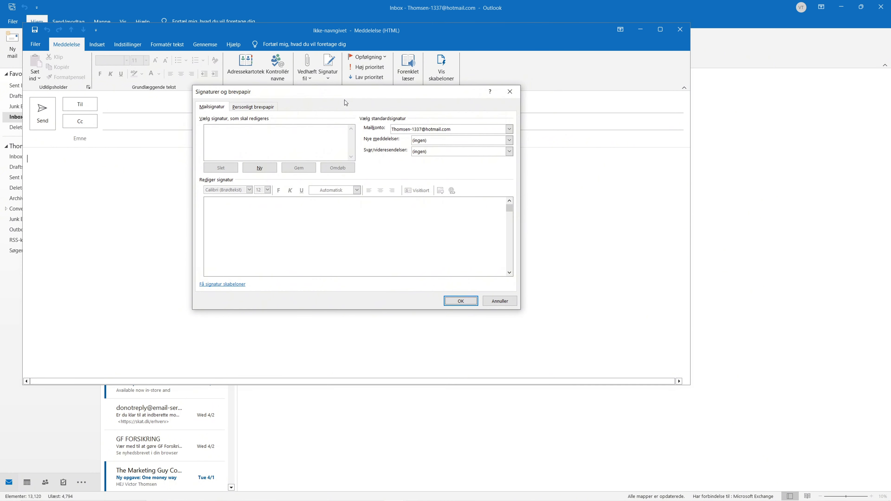
left_click(260, 168)
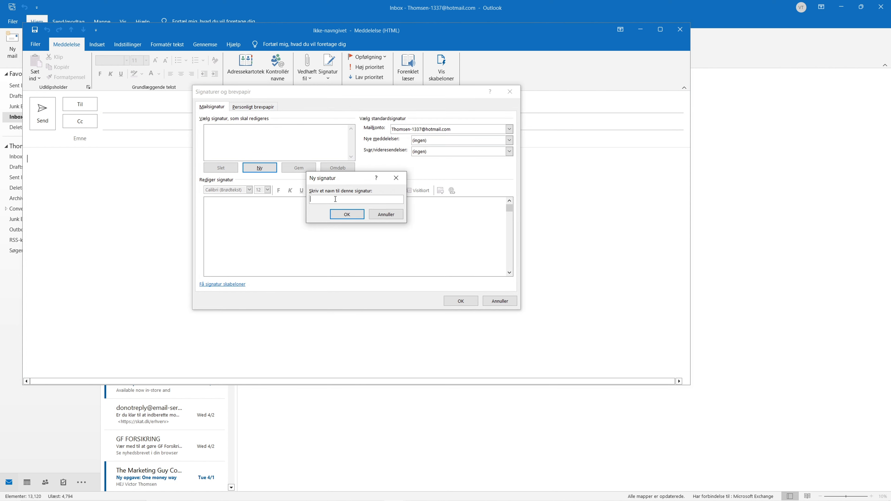
type("Daniels Tutorials")
left_click(340, 215)
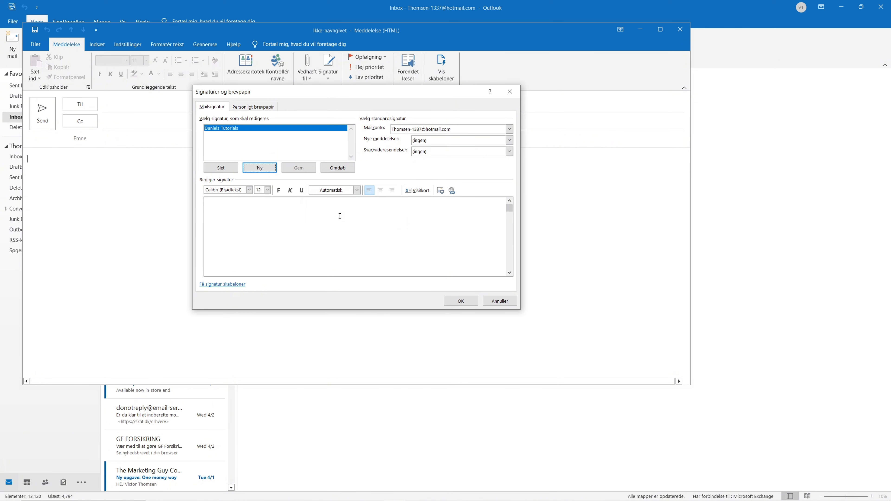
Paste the copied Word signature template into the empty editor of the "Daniels Tutorials" signature.
left_click_drag(209, 201, 363, 247)
left_click(418, 264)
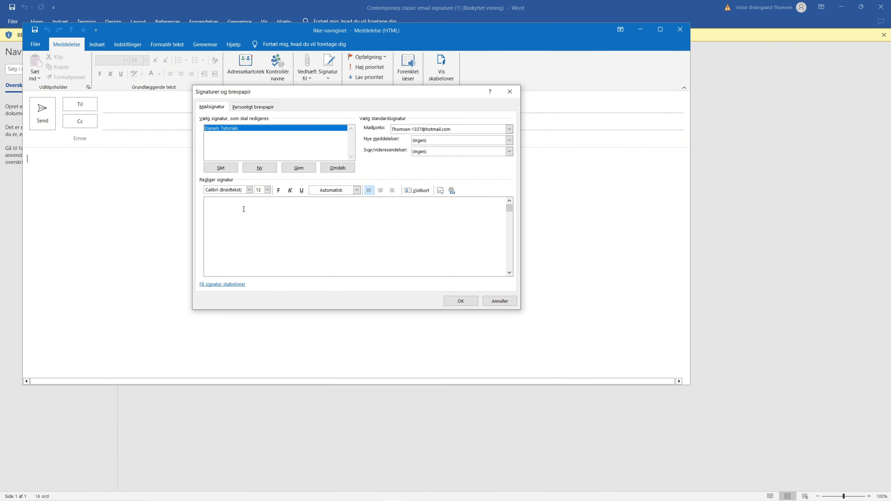
key("ctrl+v")
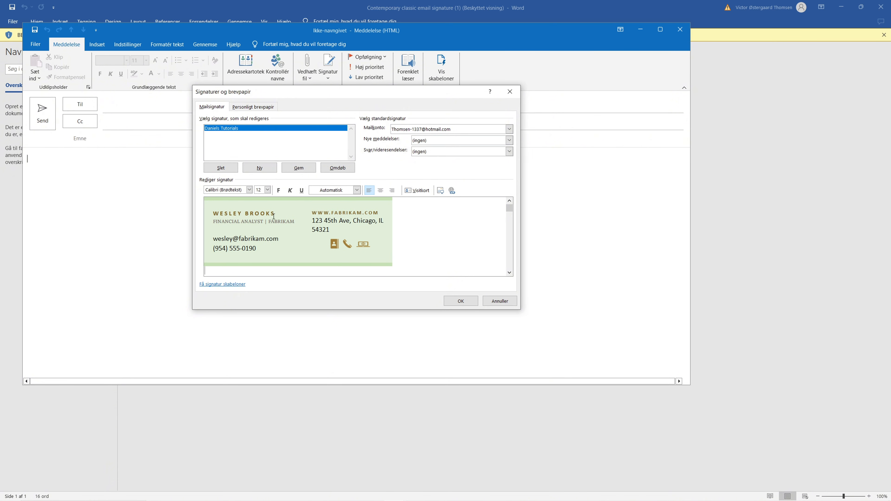
Examine the pasted template's editable text: name, job title, e-mail, phone number, website and address.
left_click(261, 213)
double_click(222, 214)
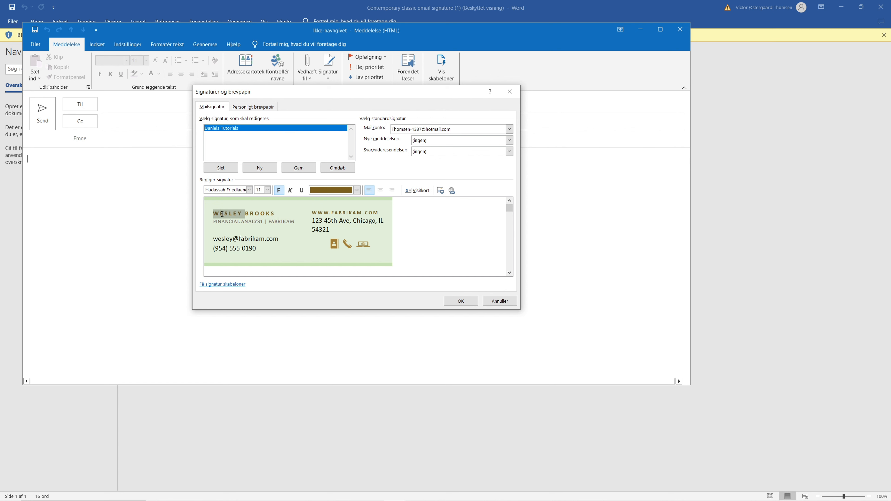
double_click(266, 214)
left_click(231, 221)
double_click(245, 220)
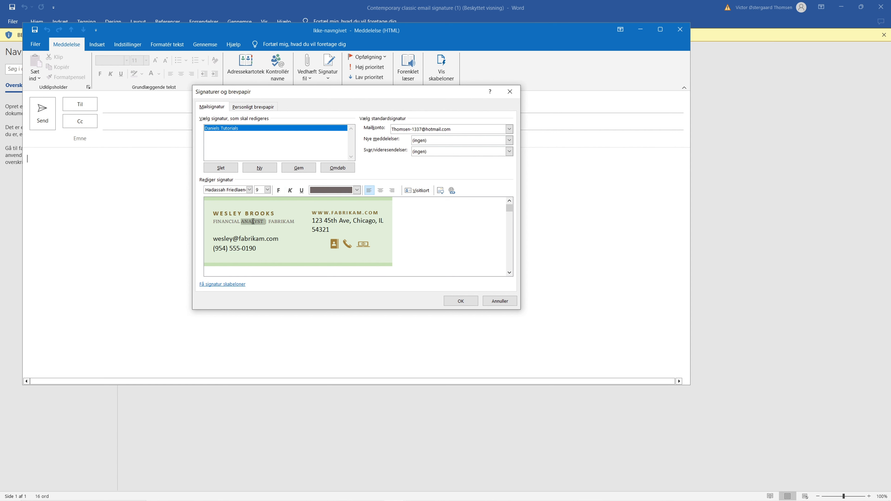
double_click(227, 221)
left_click(236, 249)
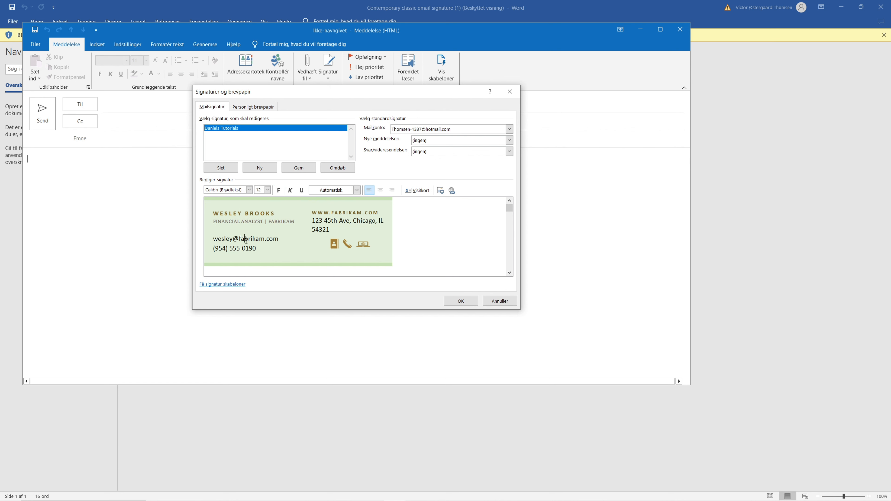
left_click(246, 248)
left_click_drag(314, 220, 382, 213)
left_click(337, 229)
left_click(375, 212)
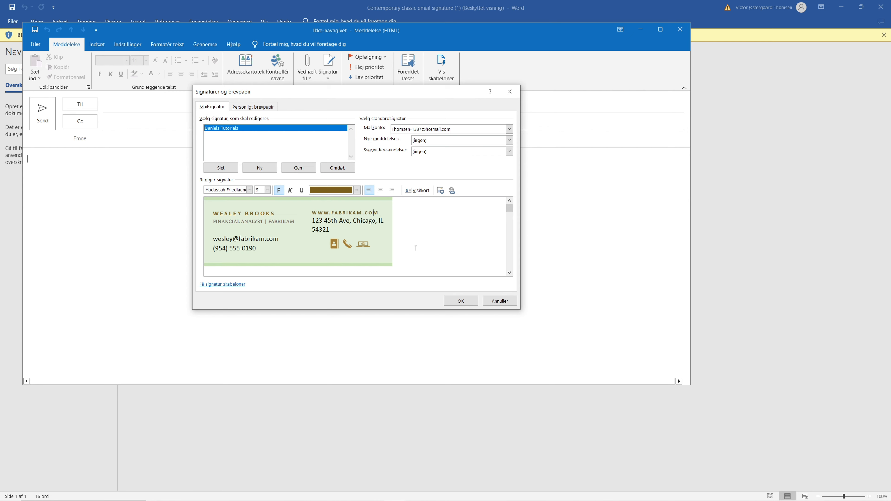
Save the signature and fill the draft with recipient "sdfsdf", subject "sdfsdfsdf" and body text "sfdsfsdf".
left_click(459, 302)
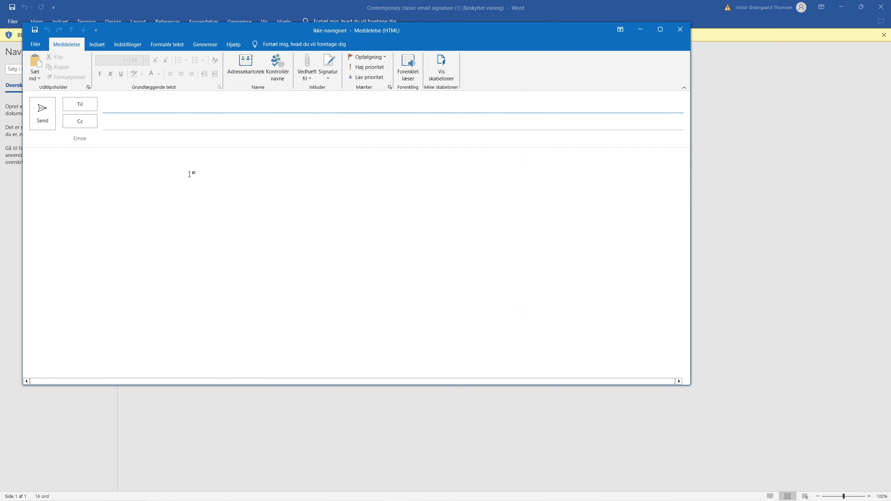
type("sdfsdf")
left_click(128, 139)
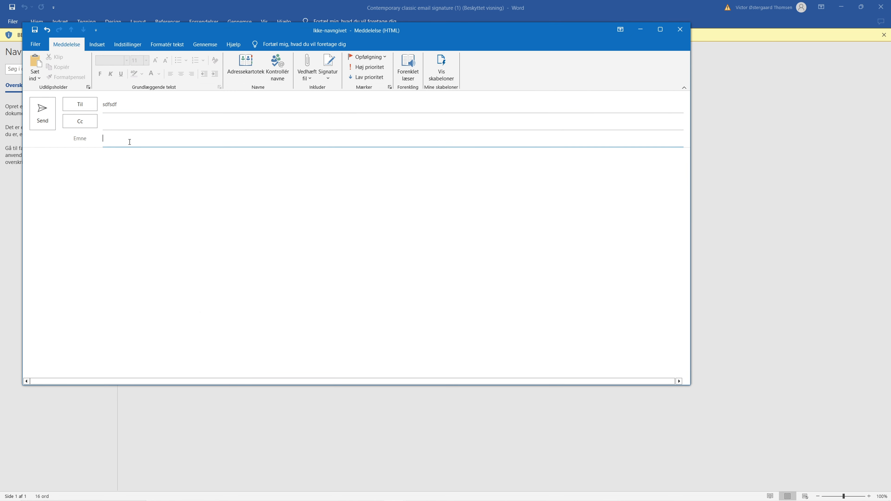
type("sdfsdfsdf")
left_click(89, 171)
type("sfdsfsdf")
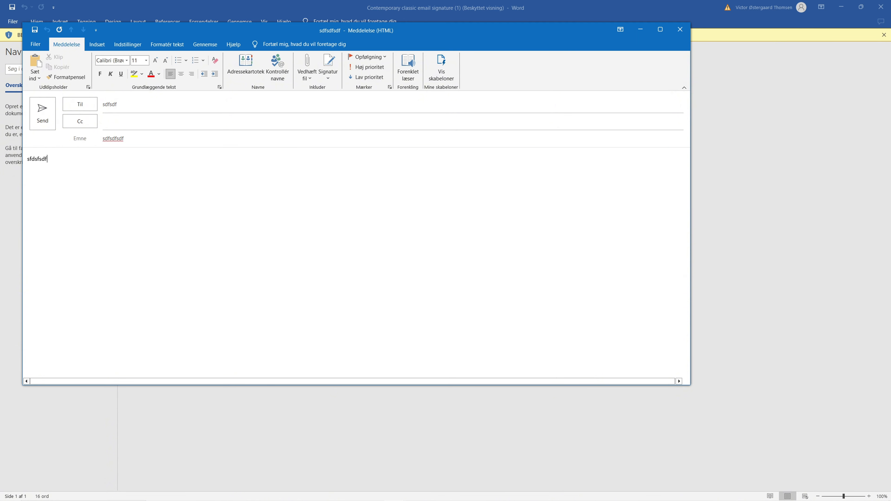
Insert the "Daniels Tutorials" signature below the body text, leaving blank space between them.
key("Return")
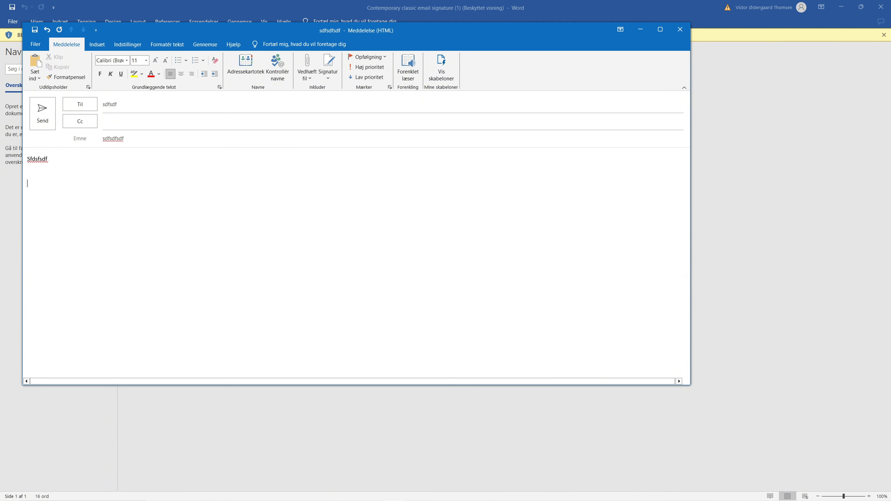
left_click(330, 82)
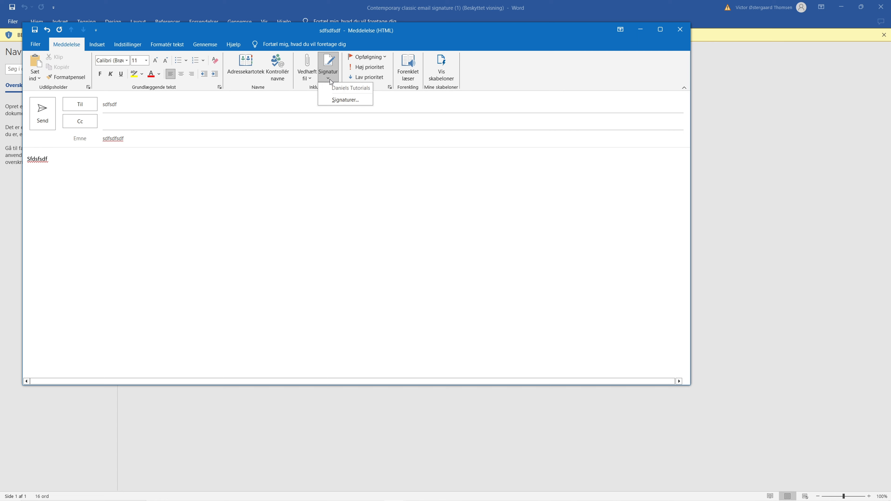
left_click(344, 91)
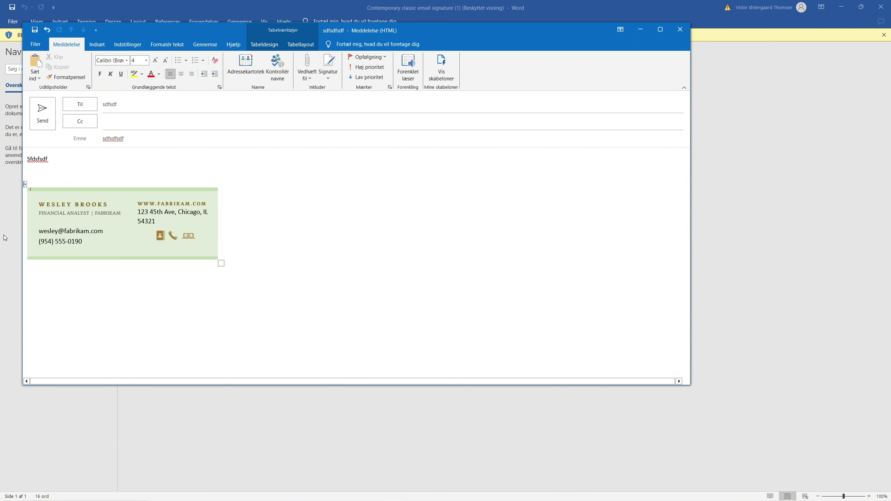